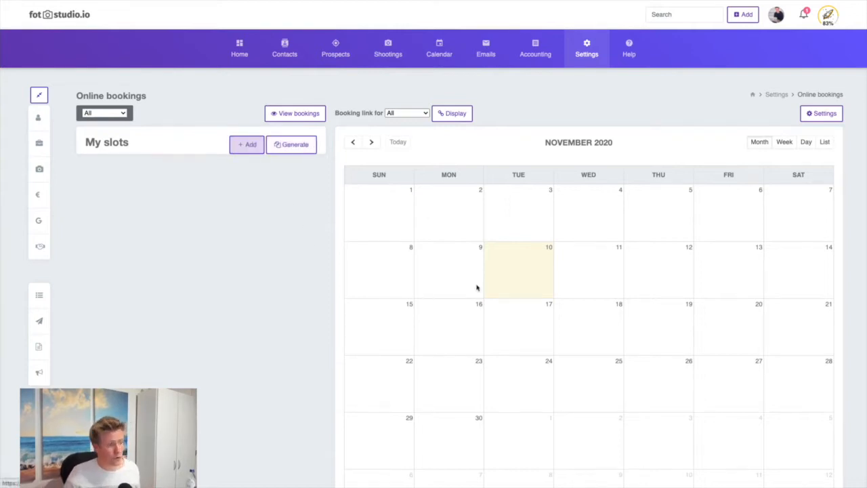
left_click(248, 144)
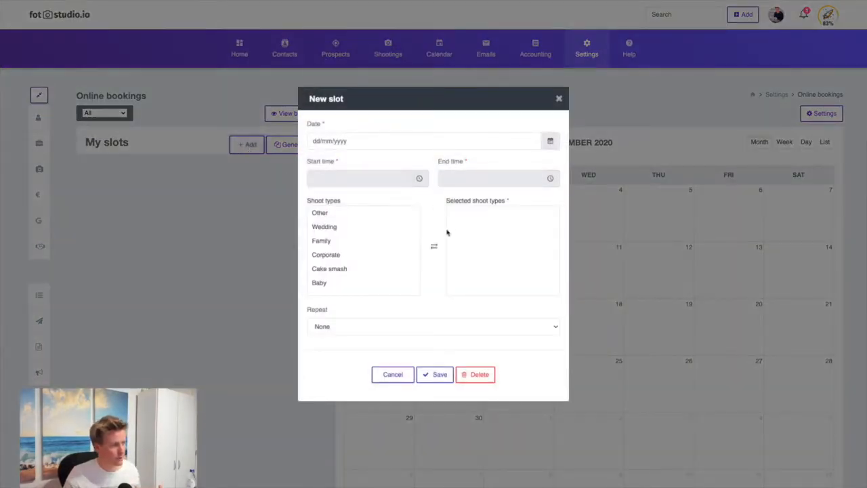
left_click(379, 217)
left_click_drag(381, 220, 369, 269)
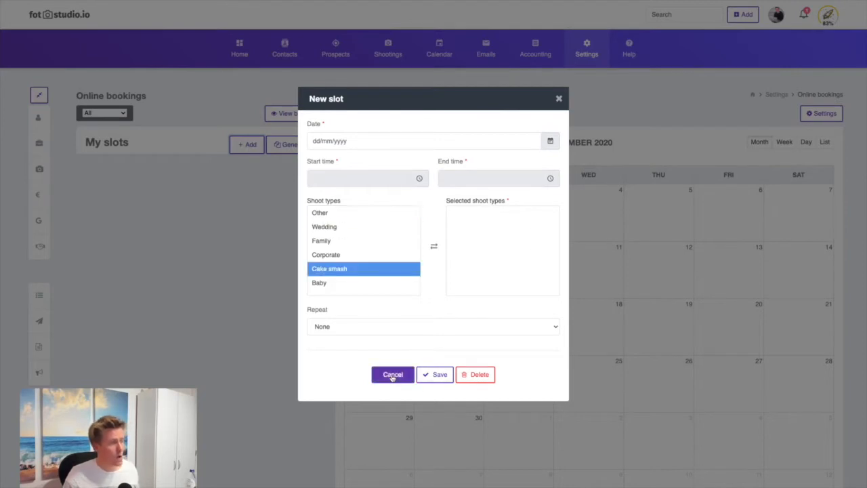
left_click(393, 374)
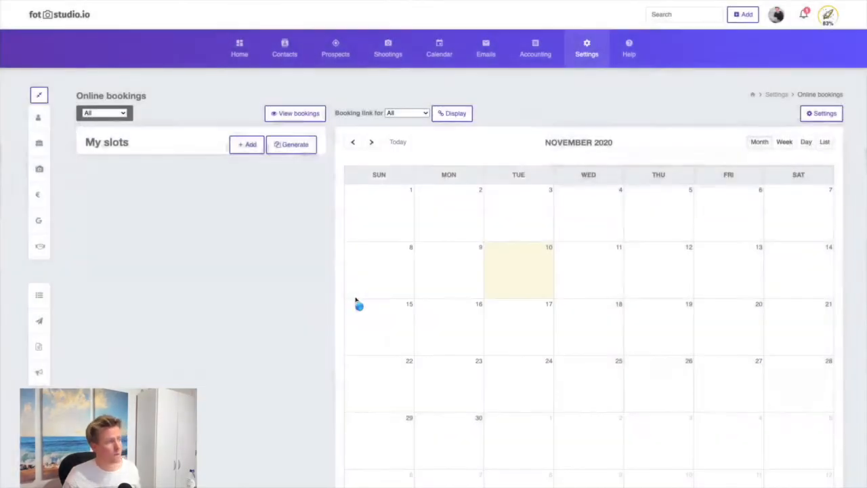
Step: Start generating a batch of booking slots dated 24/11/2020 with a start time of 09:00
left_click(287, 146)
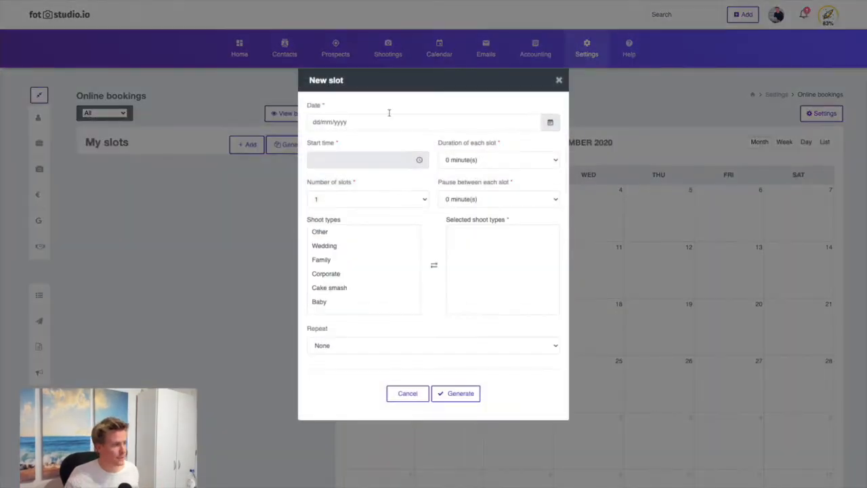
left_click(354, 124)
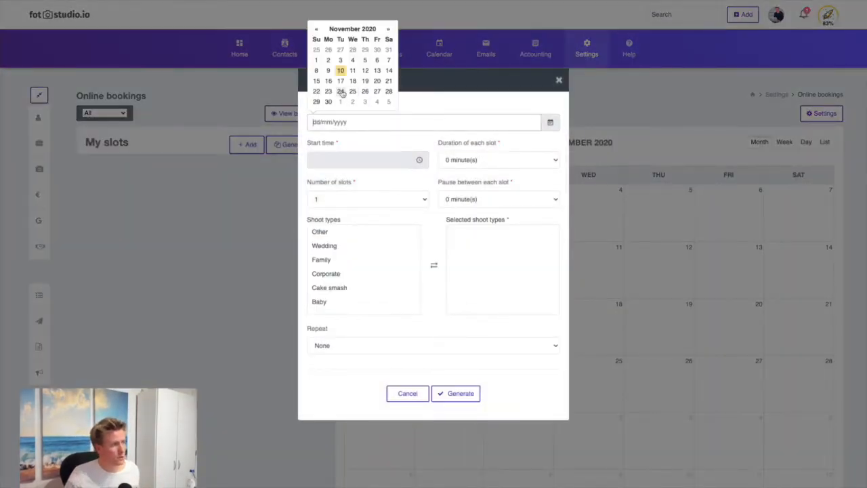
left_click(340, 92)
left_click(344, 158)
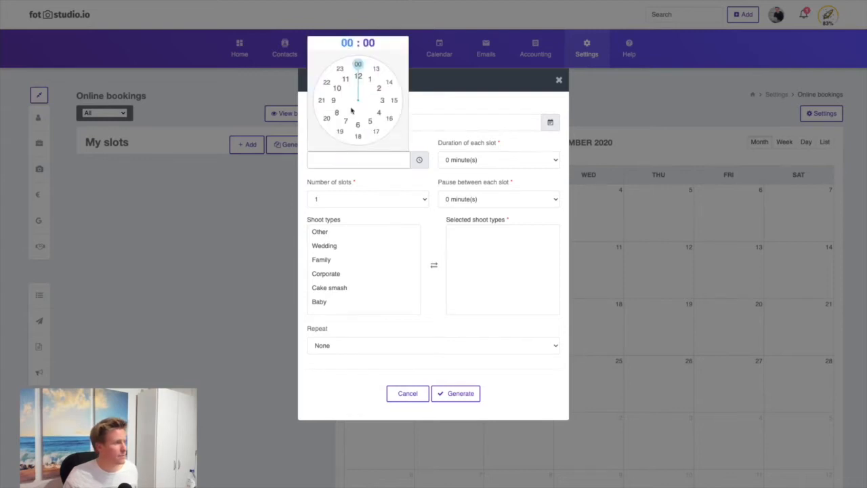
left_click(333, 102)
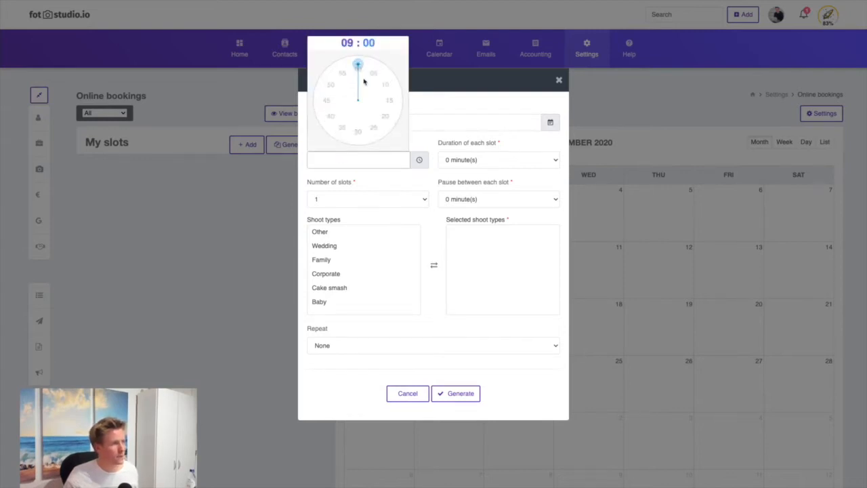
left_click(357, 64)
Step: Set the batch to 10 slots of 30 minutes each, with a 5-minute pause between slots
left_click(466, 163)
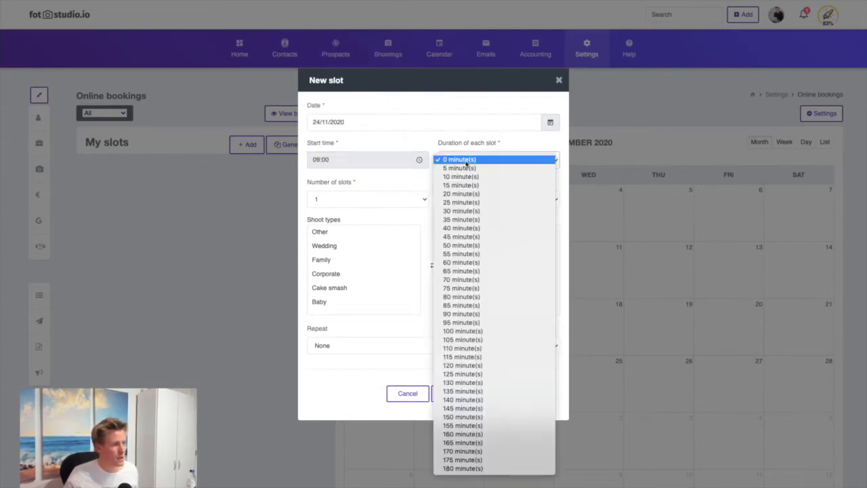
left_click(463, 211)
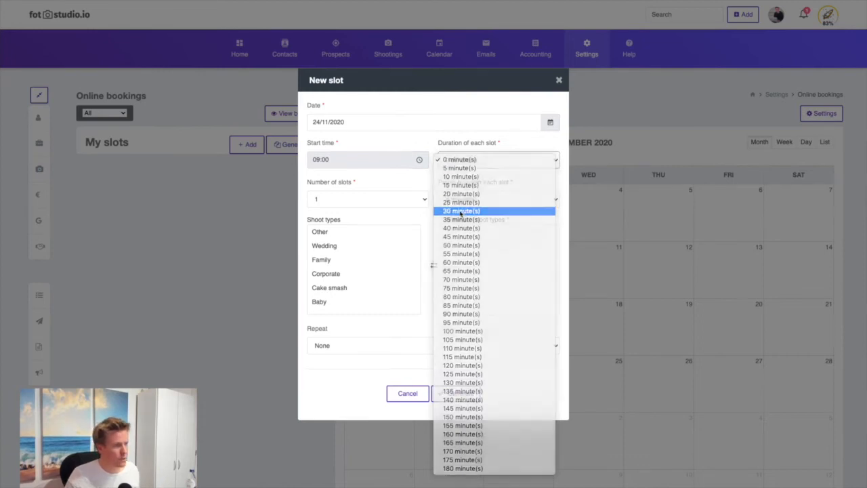
left_click(332, 201)
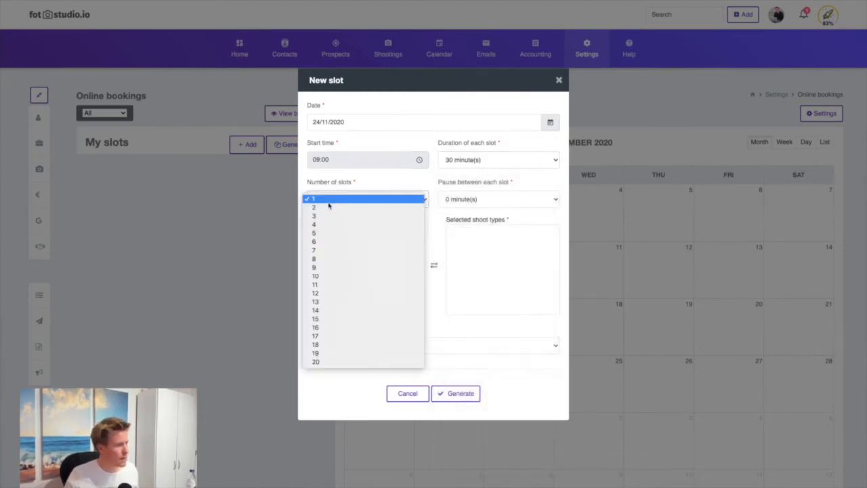
left_click(324, 275)
left_click(392, 231)
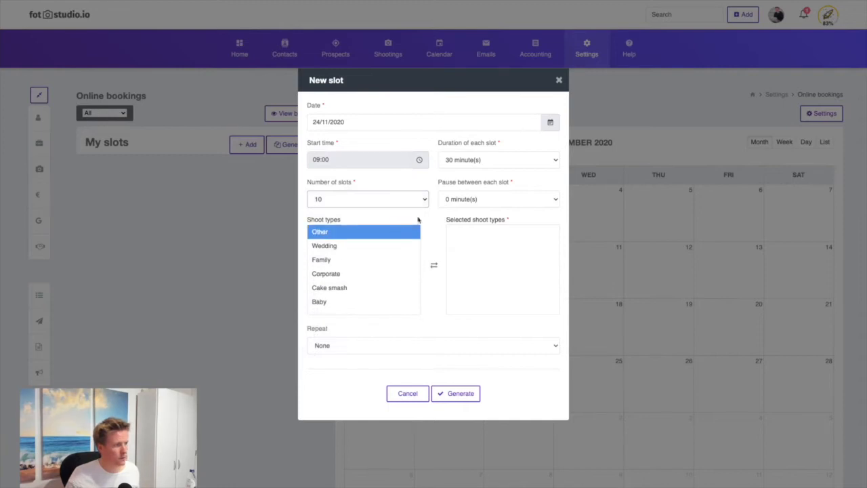
left_click(462, 200)
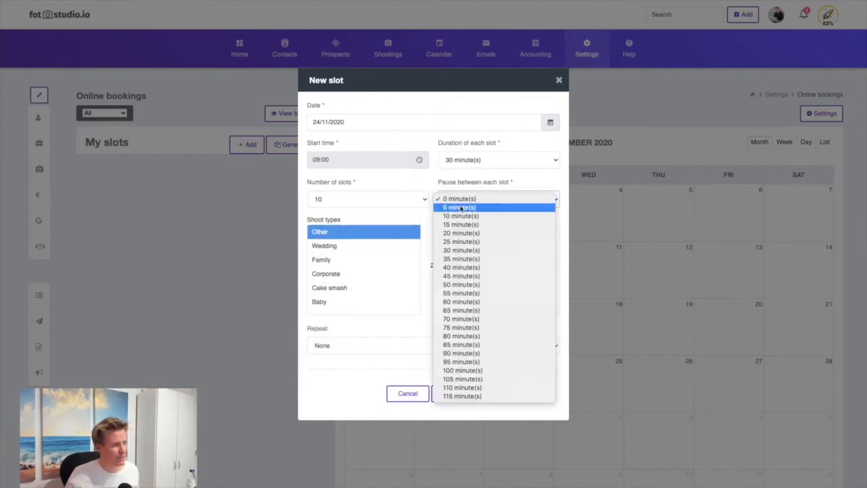
left_click(460, 208)
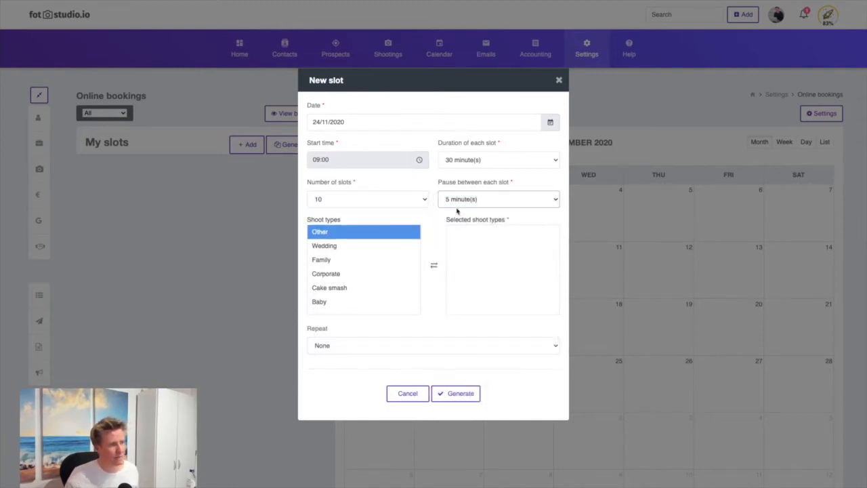
Step: Assign the Baby shoot type to the batch and generate the slots
left_click(396, 260)
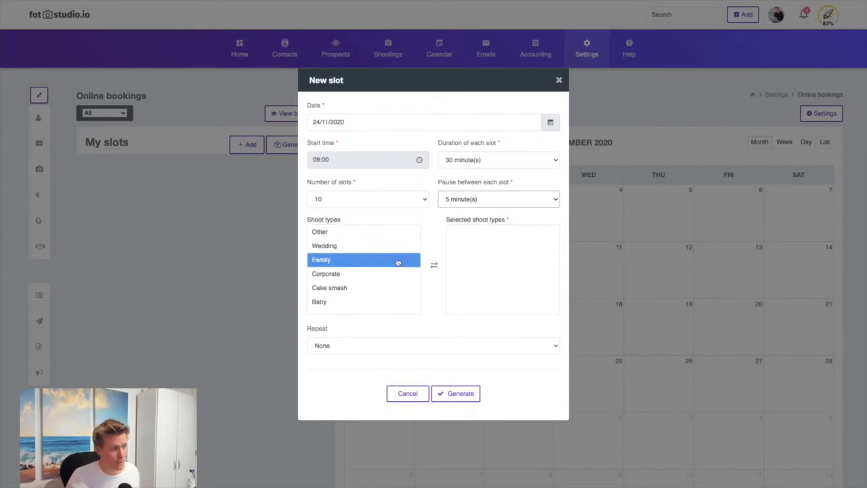
left_click(338, 232)
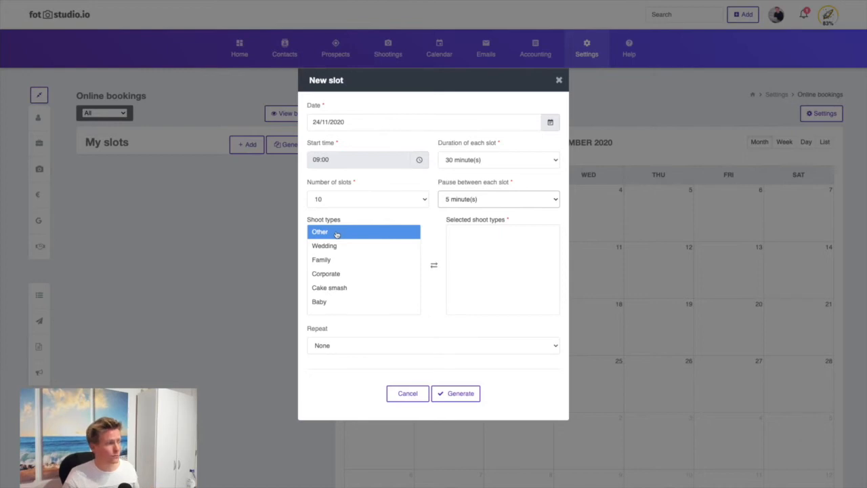
left_click(339, 260)
left_click(337, 274)
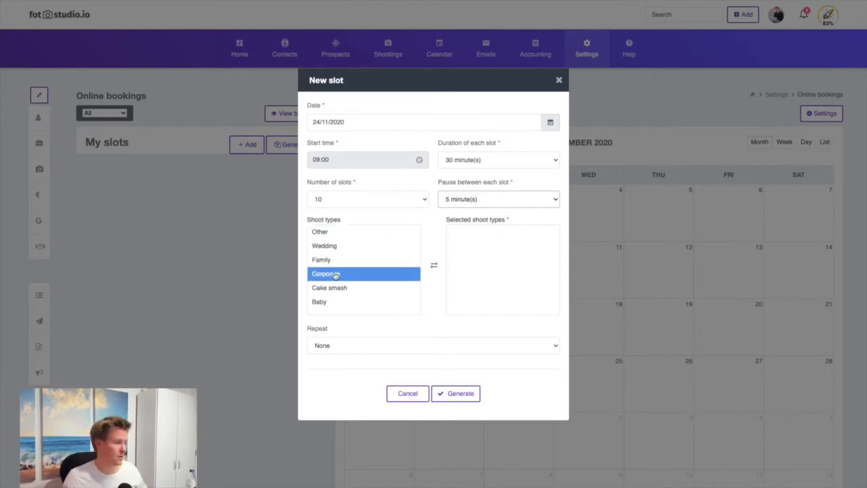
left_click(347, 231)
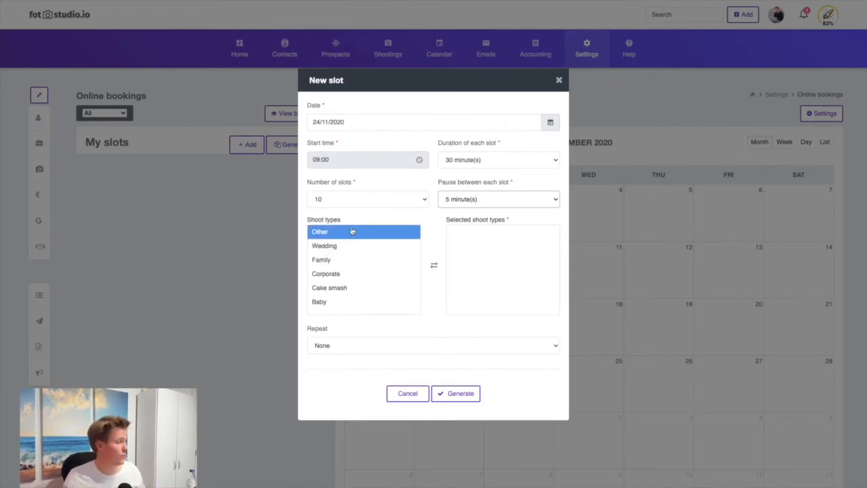
left_click(390, 246)
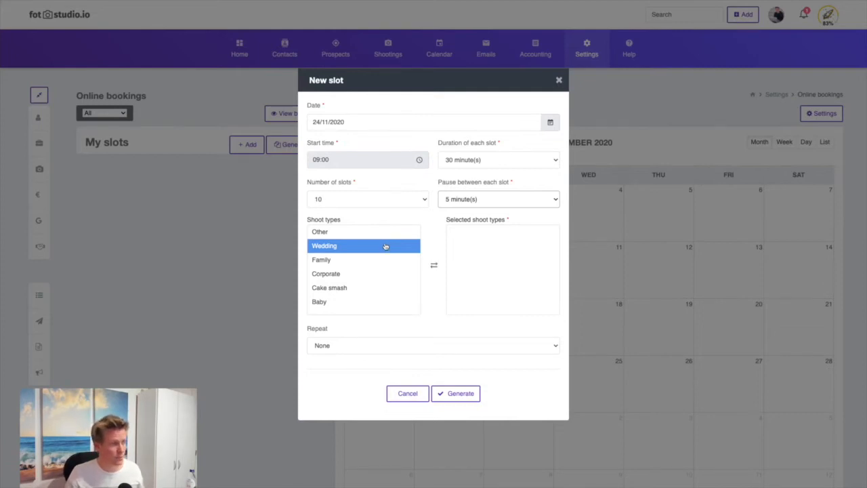
left_click(366, 259)
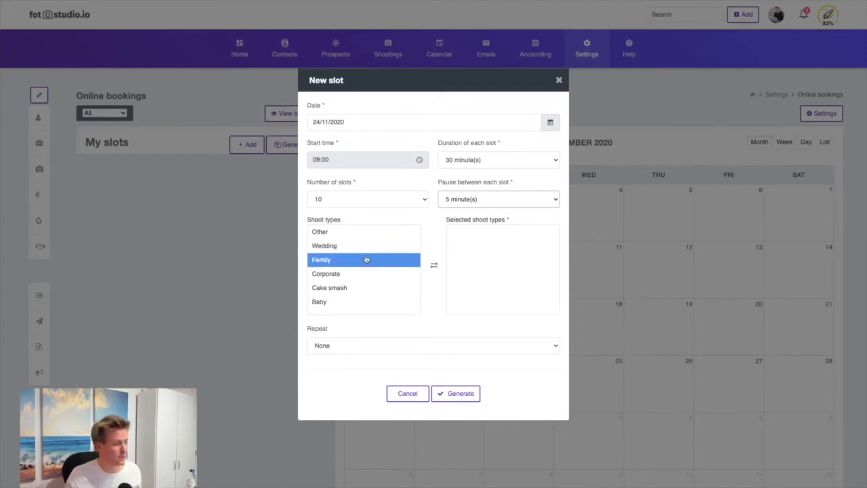
left_click(350, 274)
left_click(345, 302)
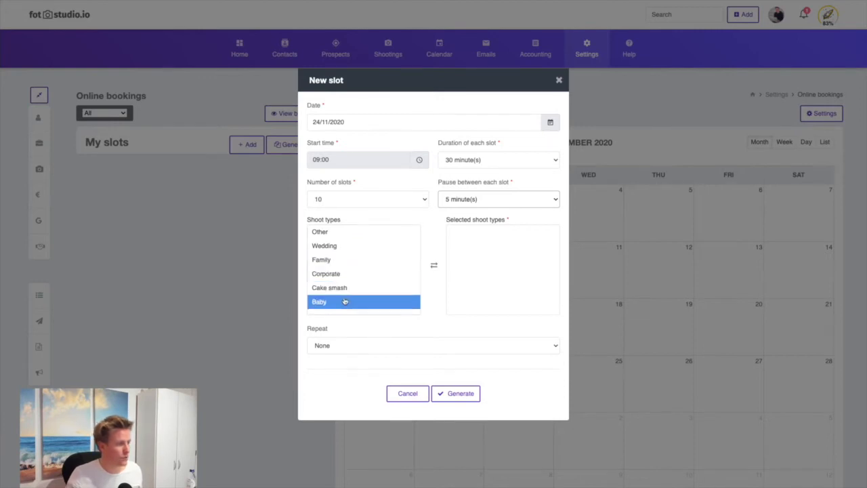
double_click(345, 301)
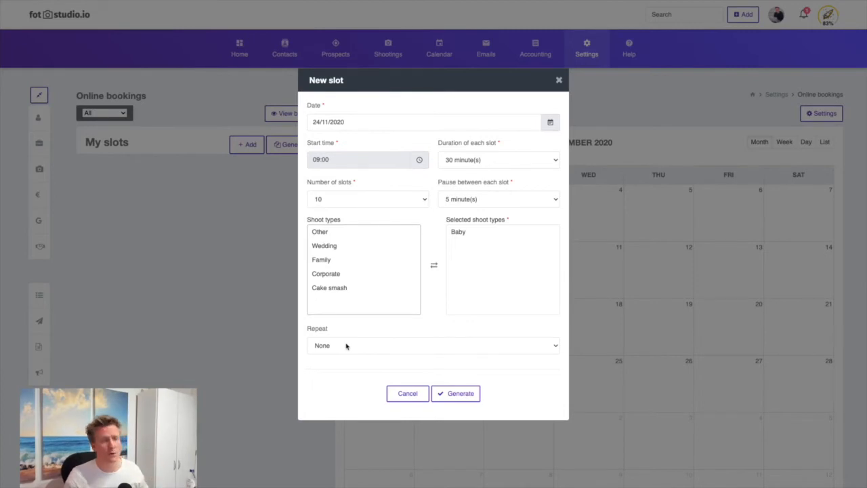
left_click(461, 394)
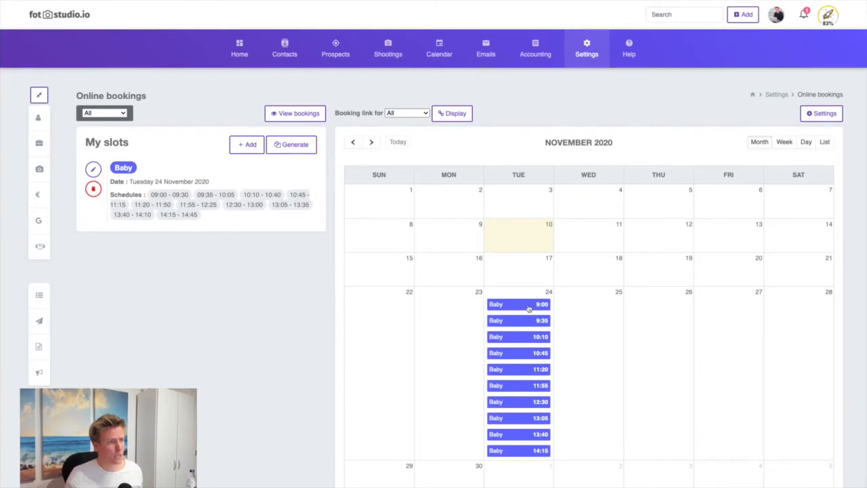
Step: Review the online booking settings, including the booking page URL, and close them
left_click(816, 115)
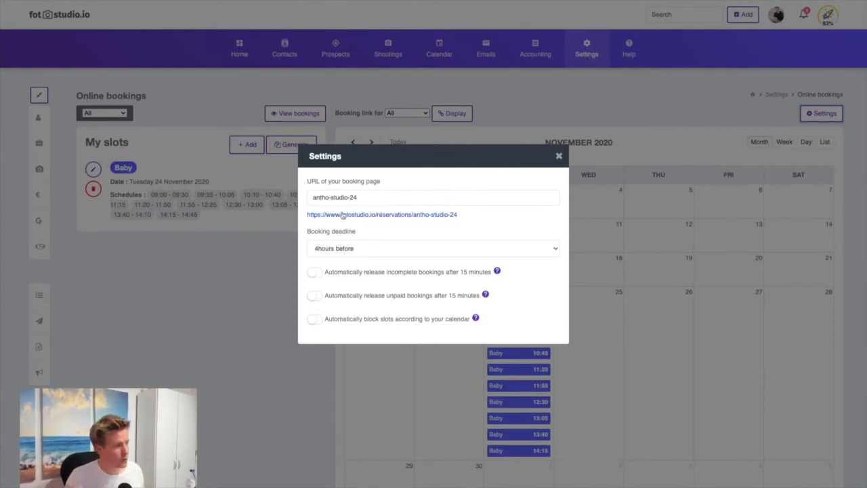
left_click_drag(304, 217, 463, 217)
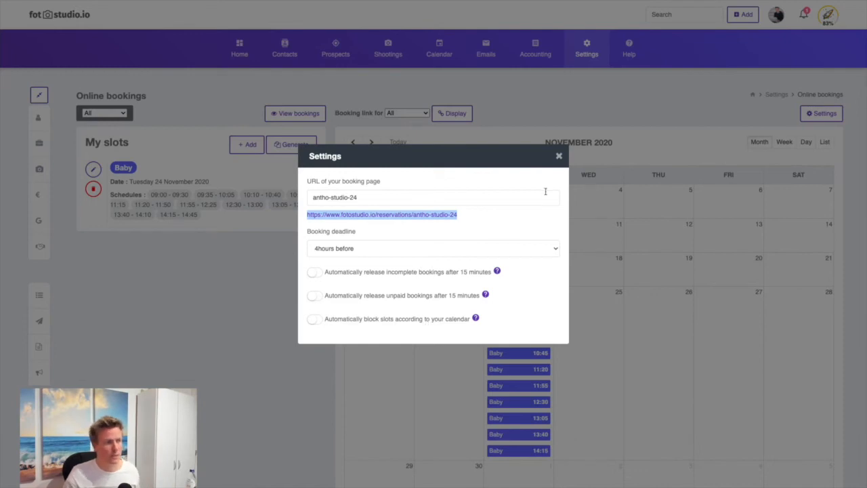
left_click(559, 157)
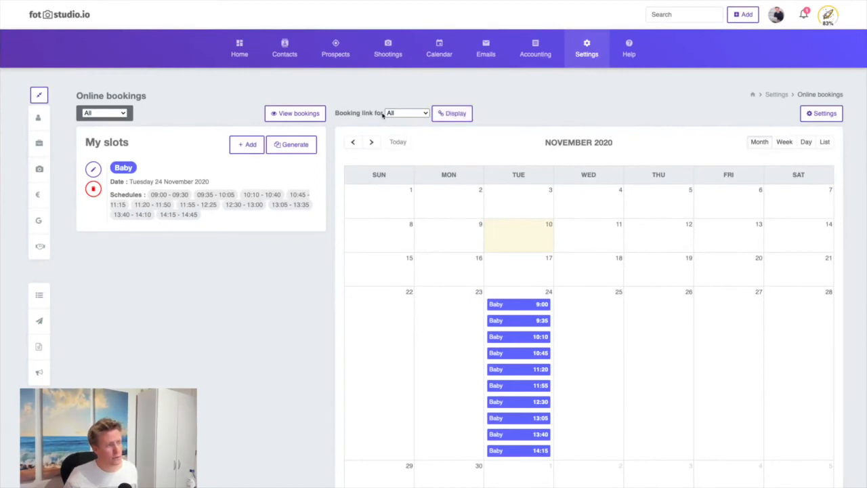
Step: Display the client booking page for all shoot types and look through its shoot type filter
left_click(453, 115)
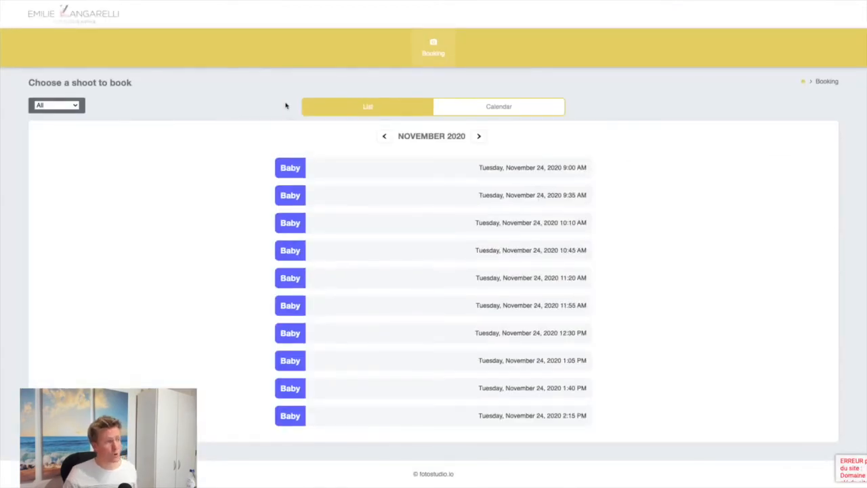
left_click(71, 105)
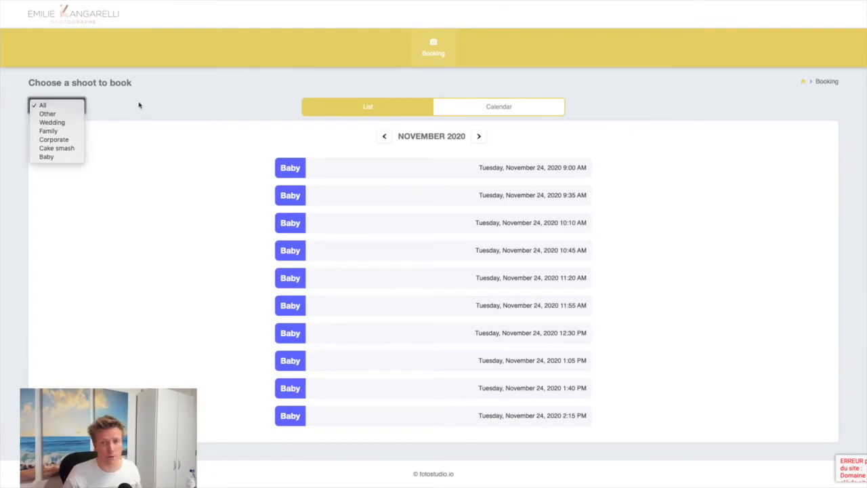
left_click(168, 94)
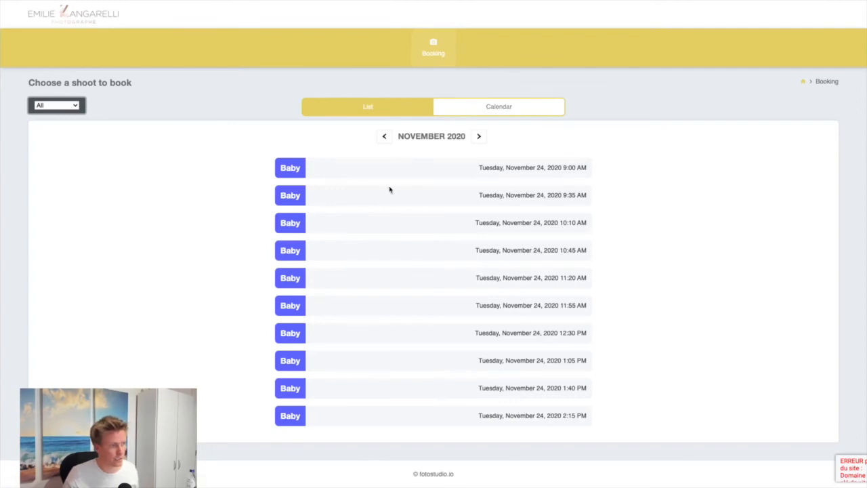
Step: Book the Baby slot on November 24, 2020 at 11:20 AM and order the Shoot 2 plan
left_click(406, 281)
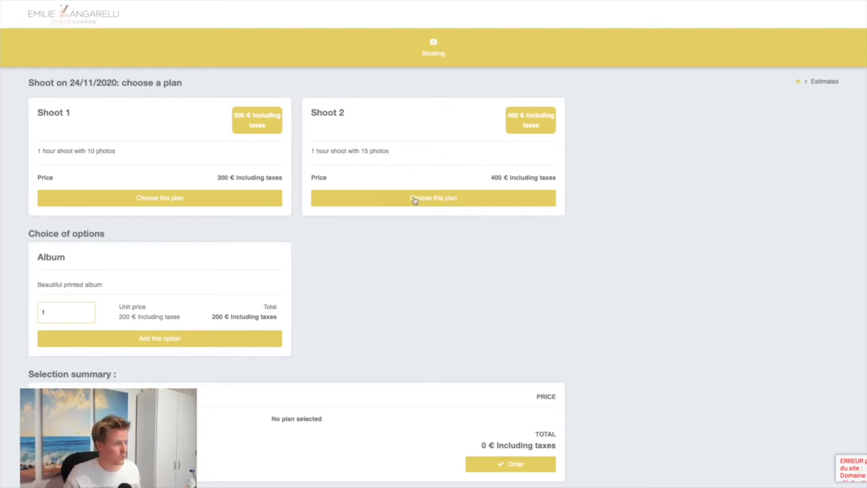
left_click(414, 198)
scroll(269, 201, "down", 1)
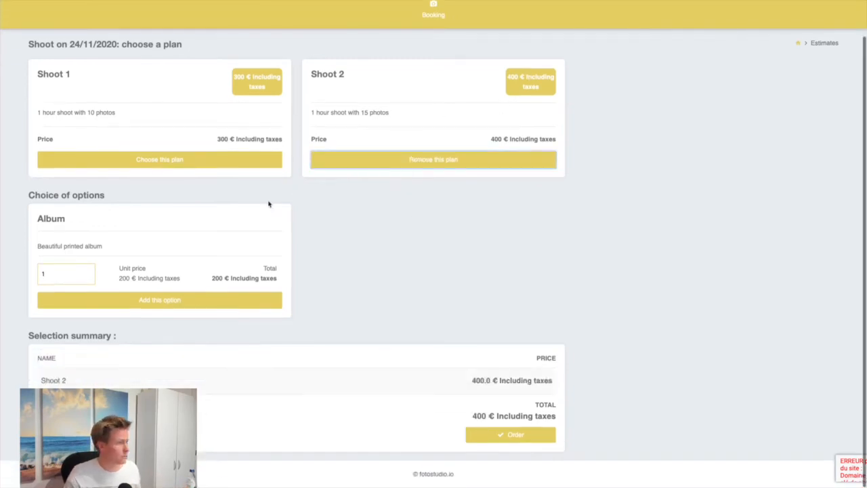
left_click(515, 435)
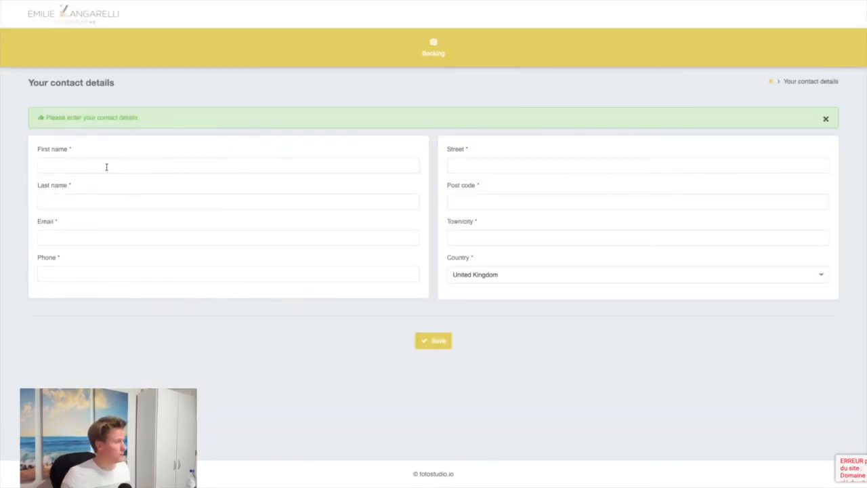
Step: Fill in the client's first name, last name, e-mail and phone number in the contact details
left_click(106, 167)
type("eeee")
left_click(87, 201)
type("dddd")
left_click(82, 237)
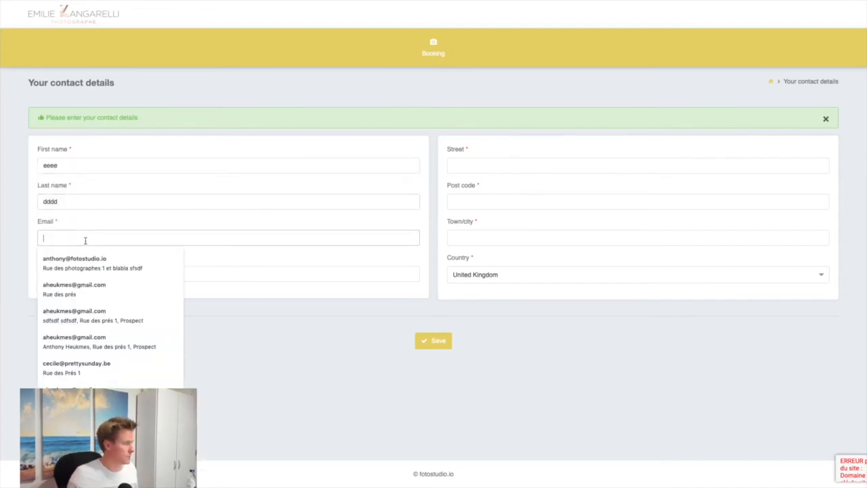
type("test@test.be")
key("Tab")
type("4444")
Step: Fill in the client's street, post code and town, and save the contact details
left_click(463, 167)
type("dsfsdf")
left_click(469, 197)
type("sfsdf")
left_click(468, 232)
type("sdfsdfdf")
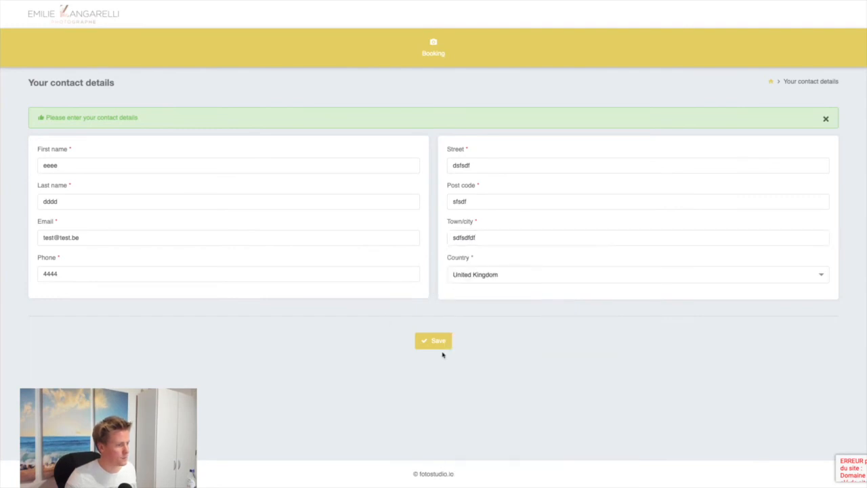
left_click(437, 342)
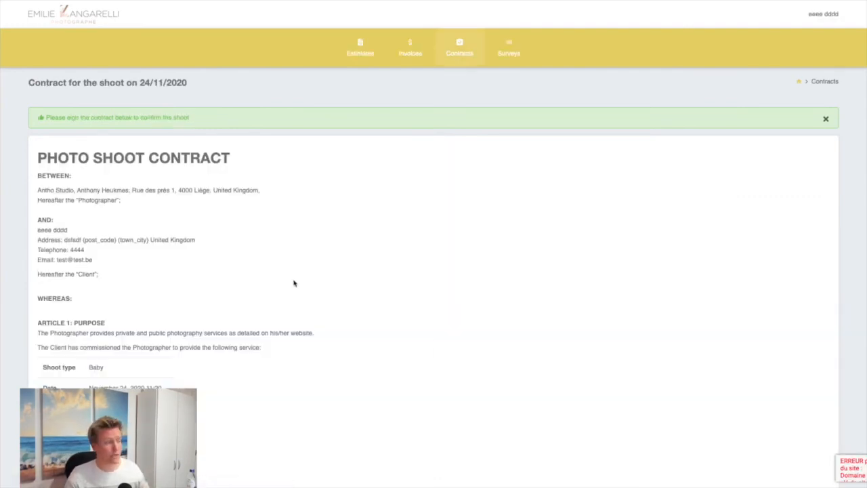
Step: Read through the photo shoot contract for the November 24, 2020 Baby shoot and sign it as the client
scroll(296, 274, "down", 1)
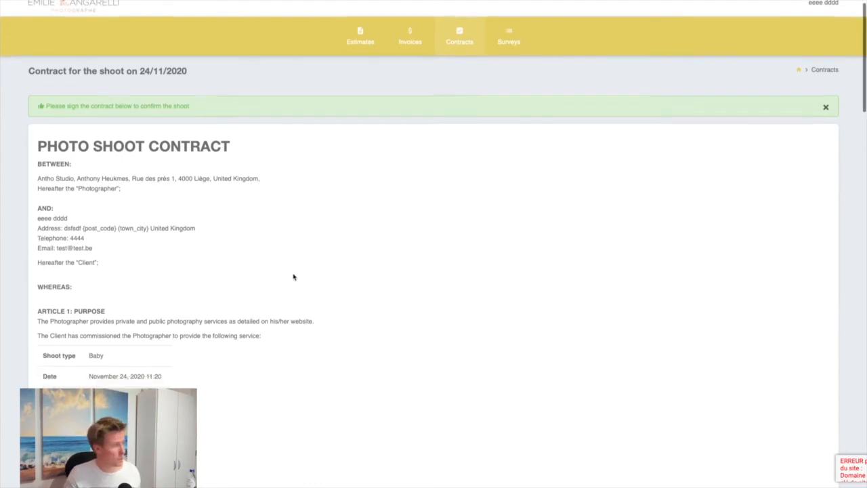
left_click_drag(99, 171, 211, 262)
scroll(195, 265, "down", 2)
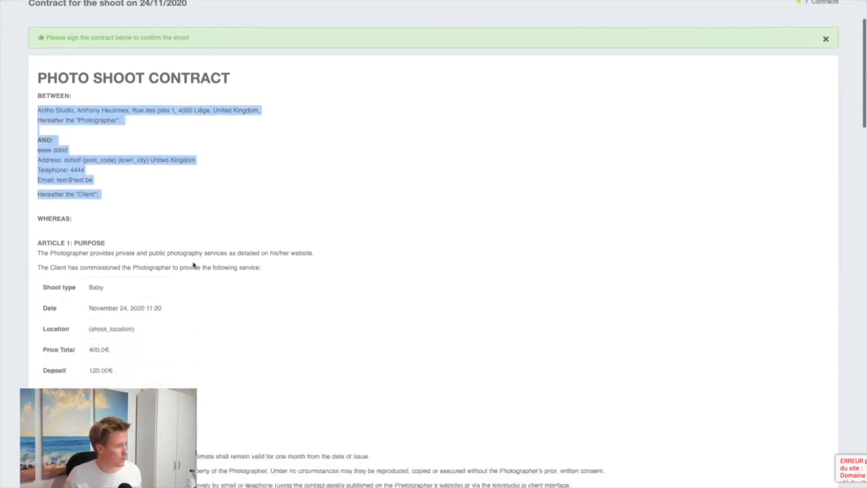
left_click(80, 184)
scroll(241, 290, "down", 2)
scroll(240, 289, "down", 20)
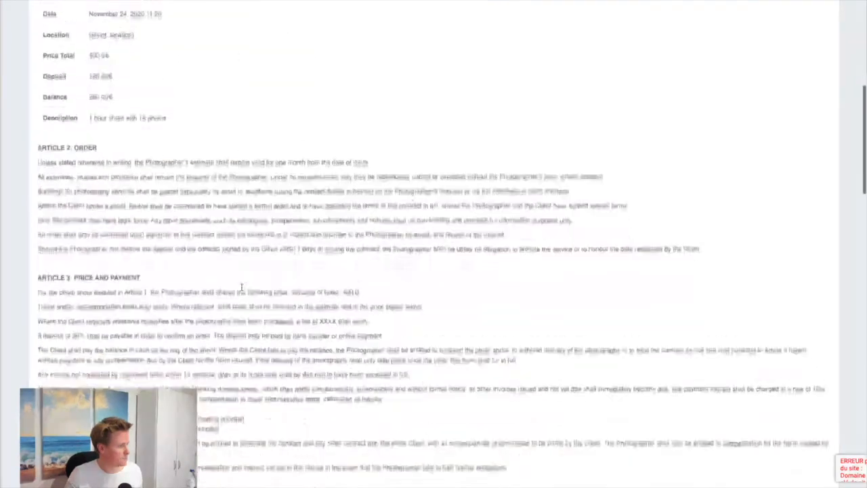
scroll(244, 290, "down", 5)
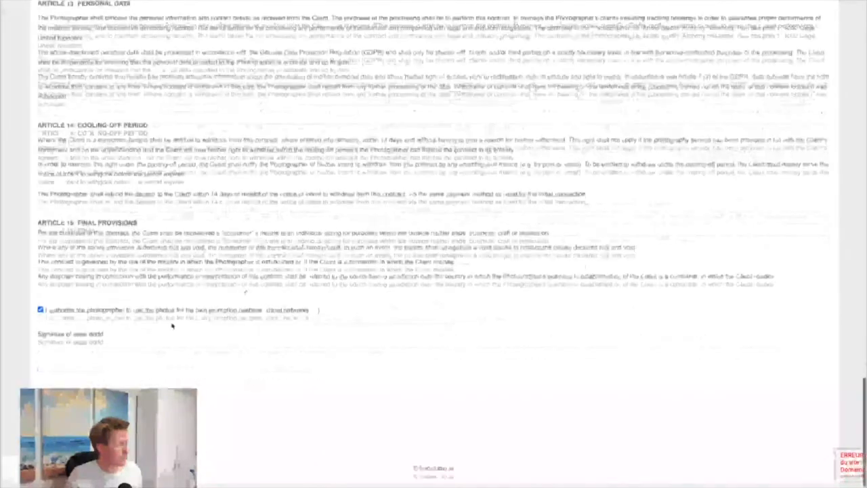
left_click_drag(68, 357, 135, 370)
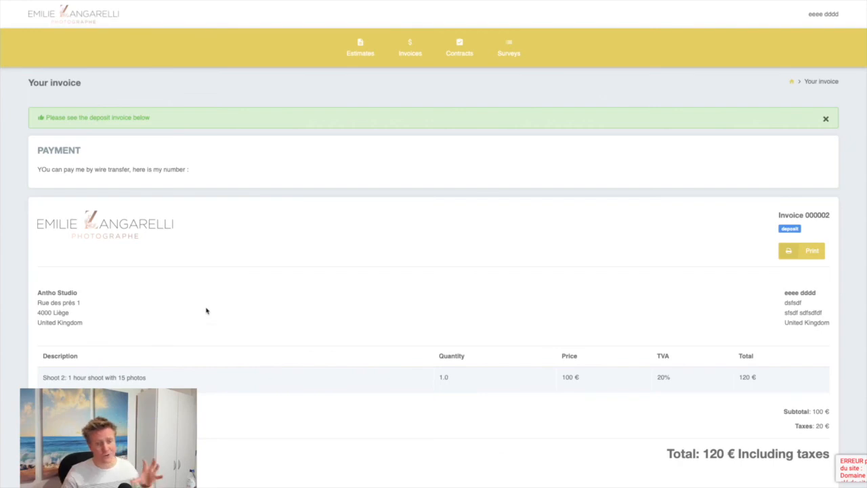
Step: Examine the wire transfer payment instructions and the amounts on the client's deposit invoice
left_click_drag(38, 171, 200, 177)
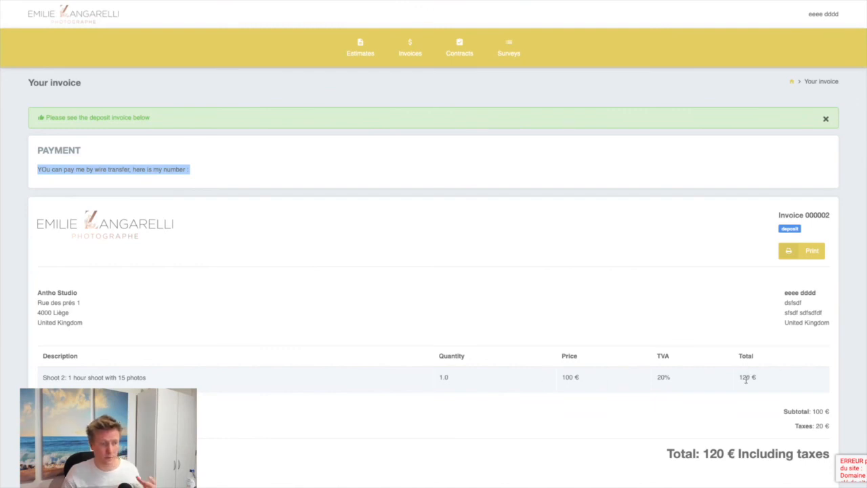
scroll(743, 375, "down", 1)
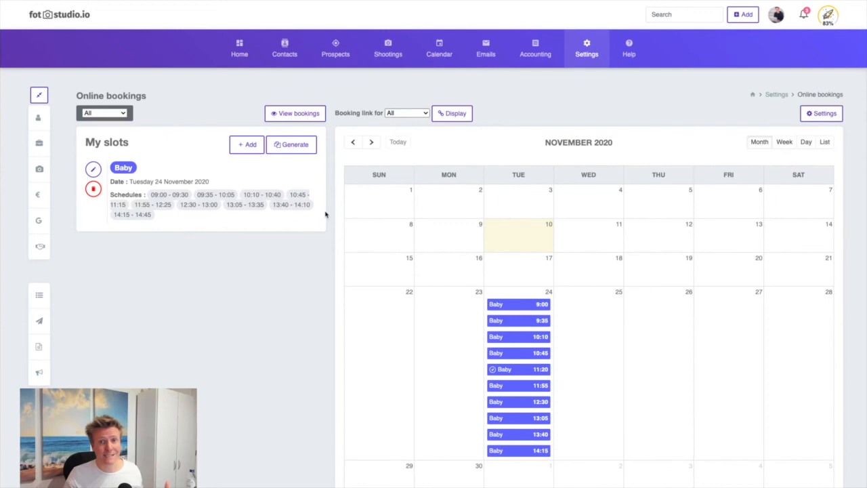
Step: Return to the photographer's online bookings page and check the notifications about the new booking and signed contract
scroll(354, 246, "down", 1)
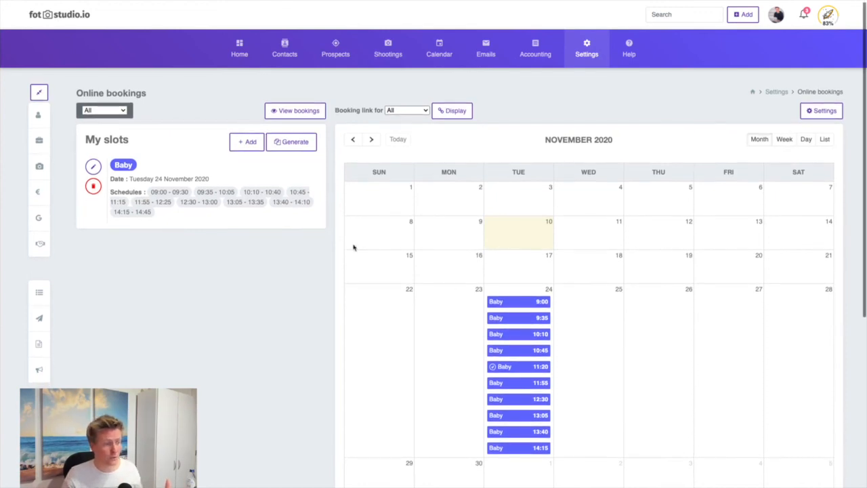
left_click(806, 17)
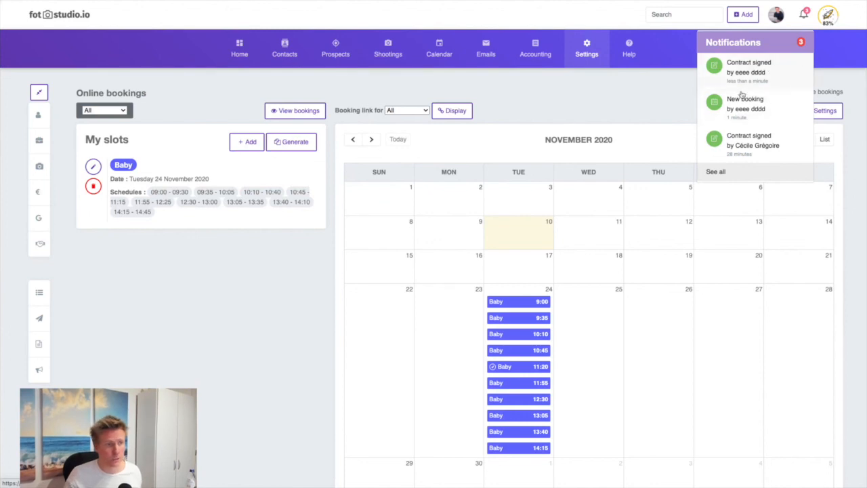
left_click(601, 95)
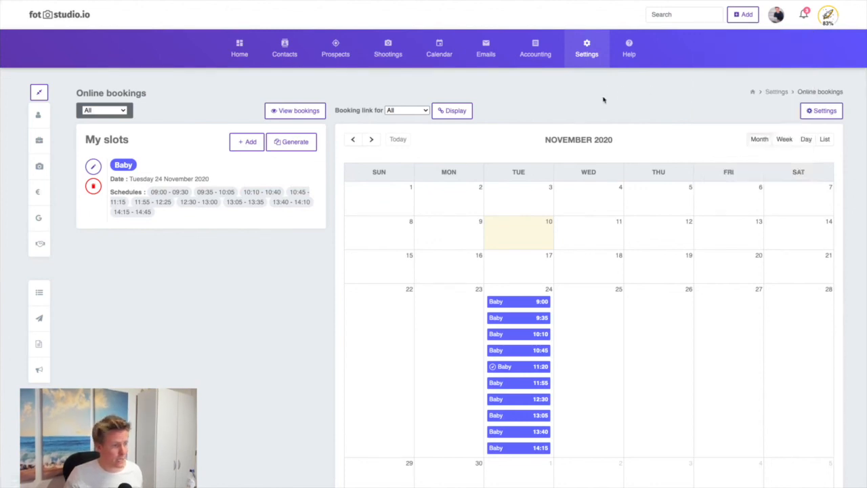
Step: Check who booked the 11:20 Baby slot on November 24 and open the shoot linked to that booking
left_click(493, 369)
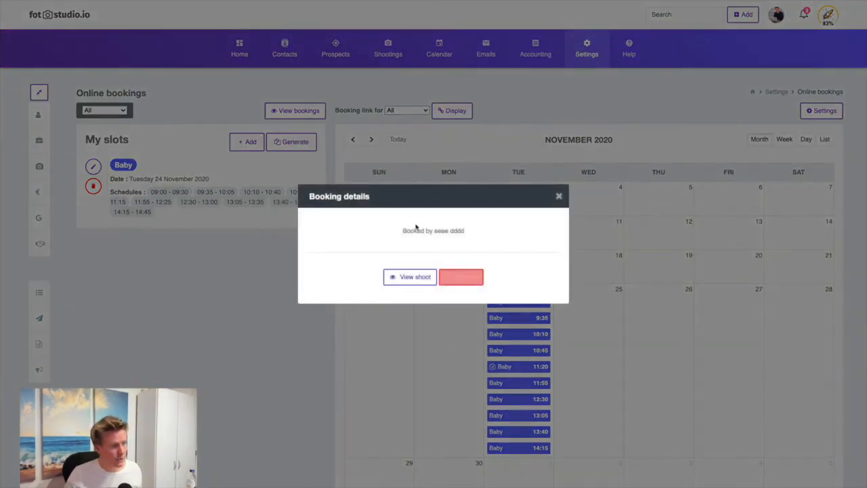
left_click_drag(434, 234, 481, 233)
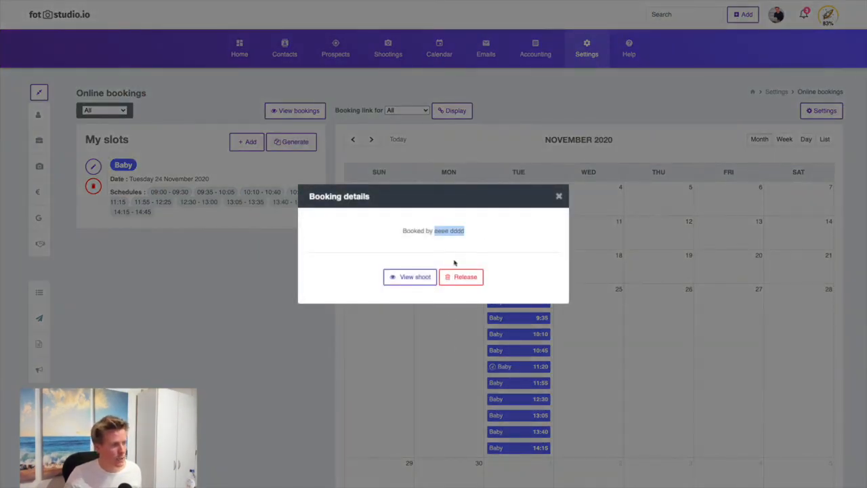
left_click(406, 278)
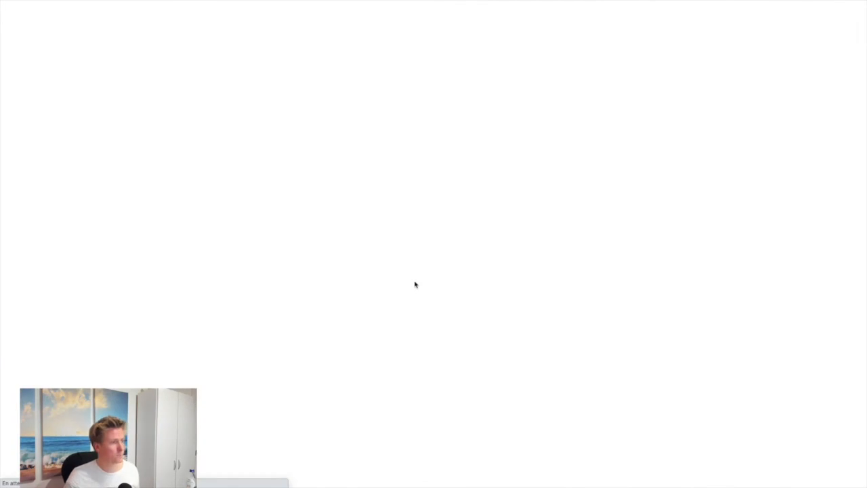